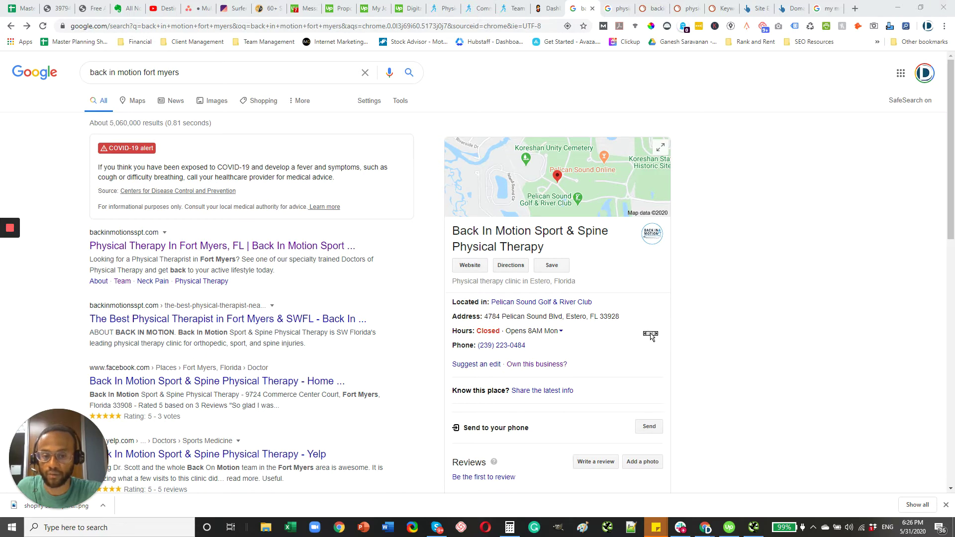
- Review the Google business panel for Back In Motion Sport & Spine Physical Therapy, including its address, hours and reviews section
scroll(650, 333, down, 1)
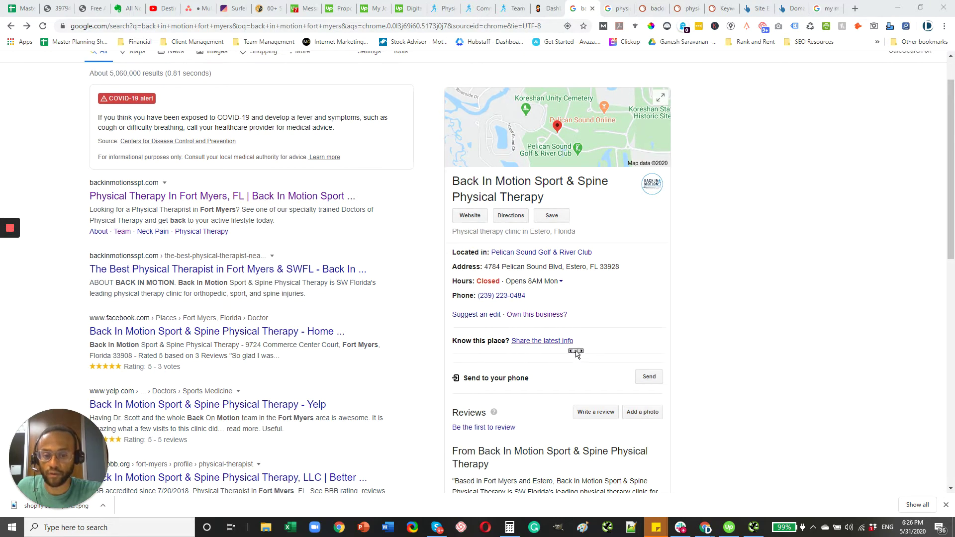
scroll(613, 339, up, 1)
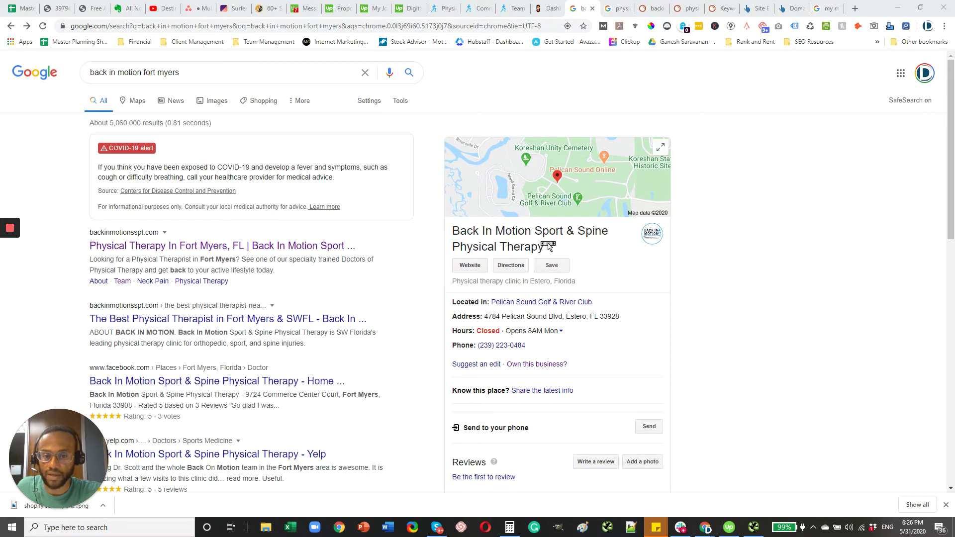
scroll(616, 270, down, 1)
scroll(616, 271, down, 2)
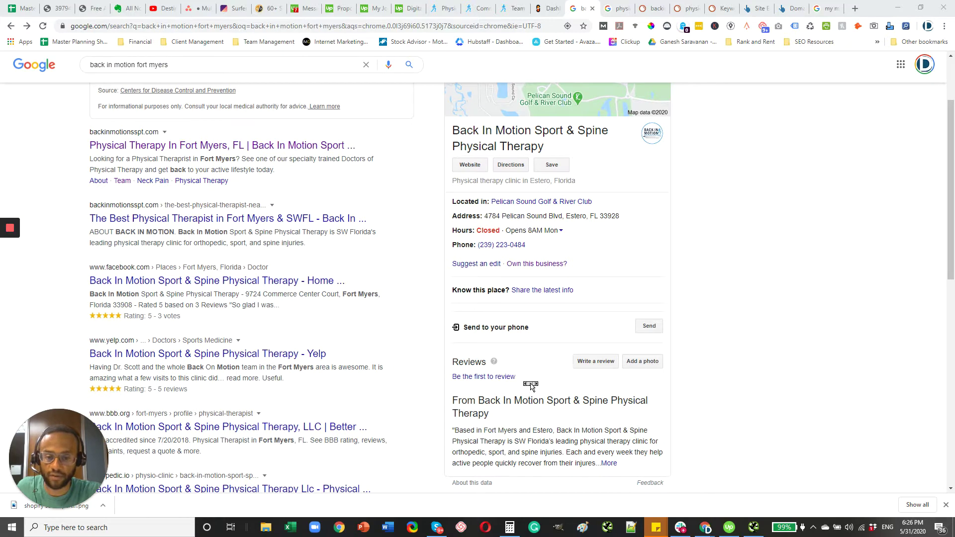
scroll(532, 378, down, 5)
scroll(539, 341, up, 7)
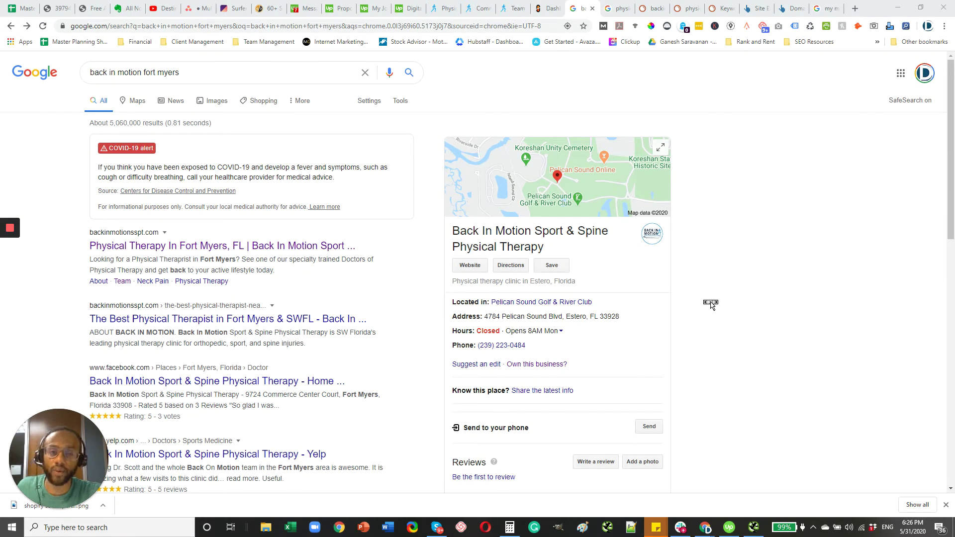
- Examine the Google map pack and local listings for the search "physical therapy fort myers"
click(621, 8)
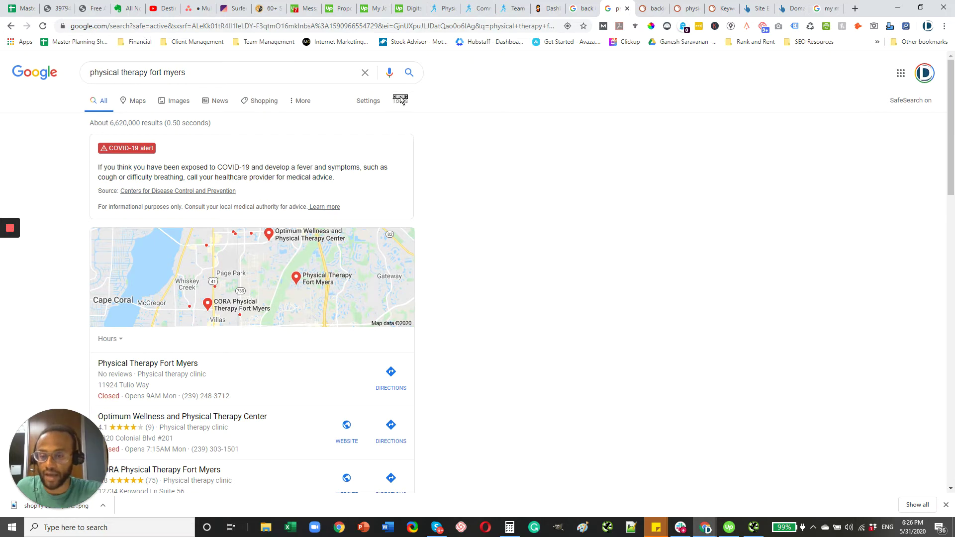
scroll(421, 138, down, 1)
scroll(420, 139, down, 1)
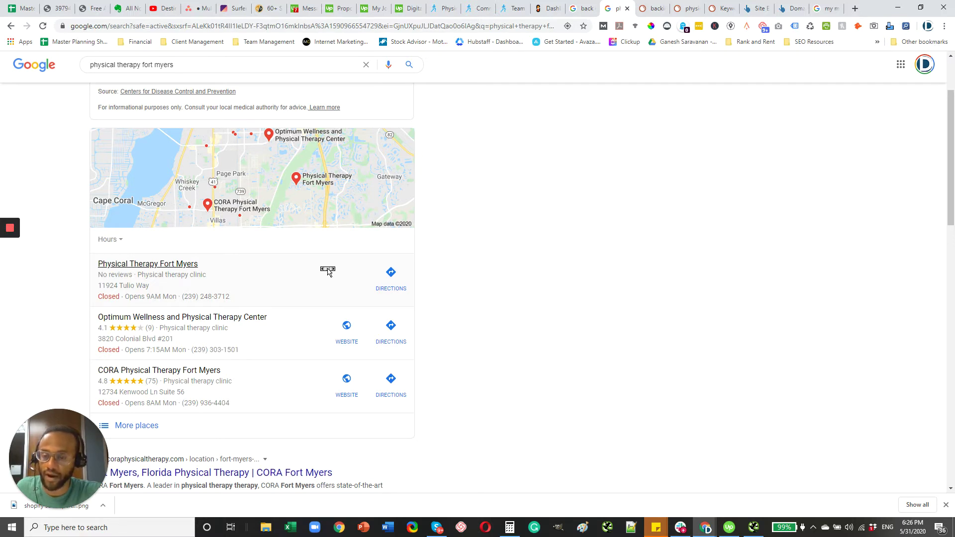
scroll(327, 271, down, 1)
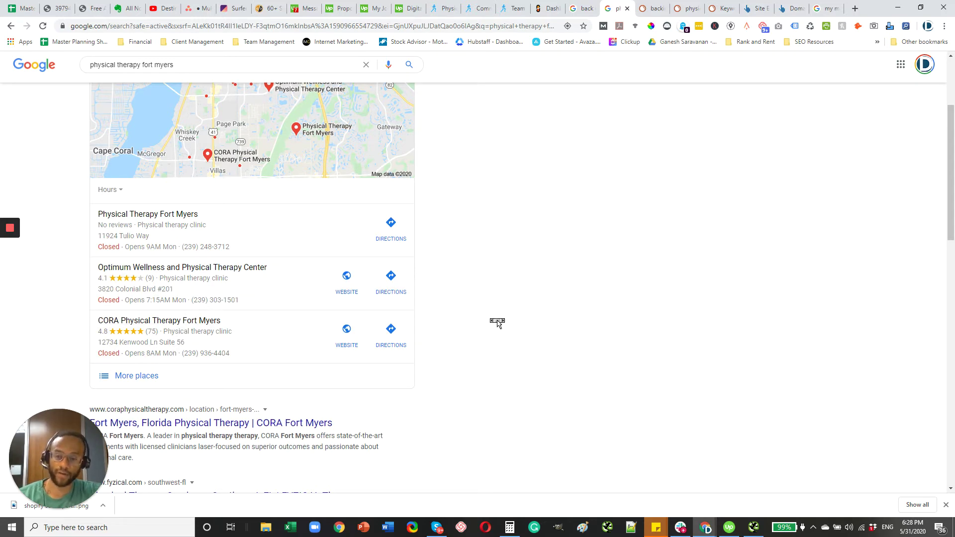
scroll(386, 315, up, 1)
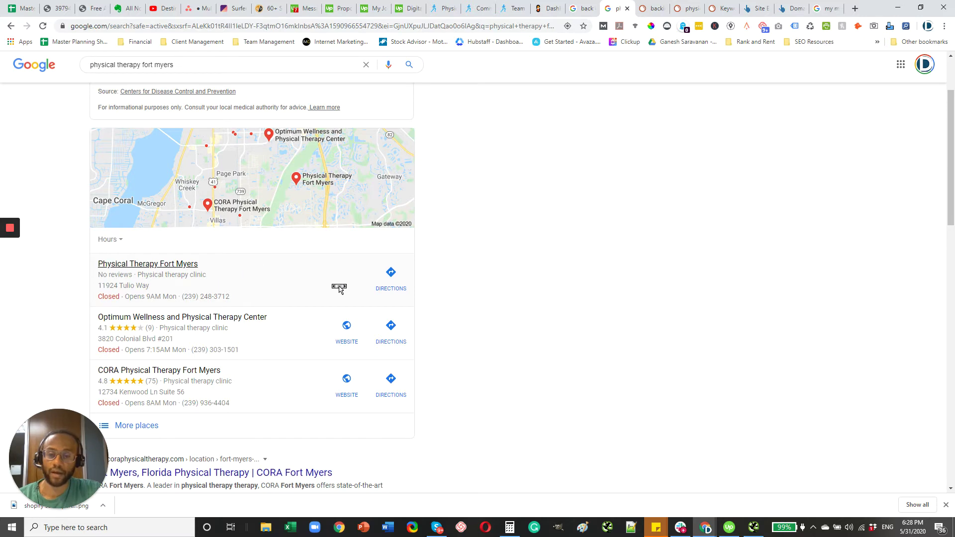
scroll(529, 311, up, 2)
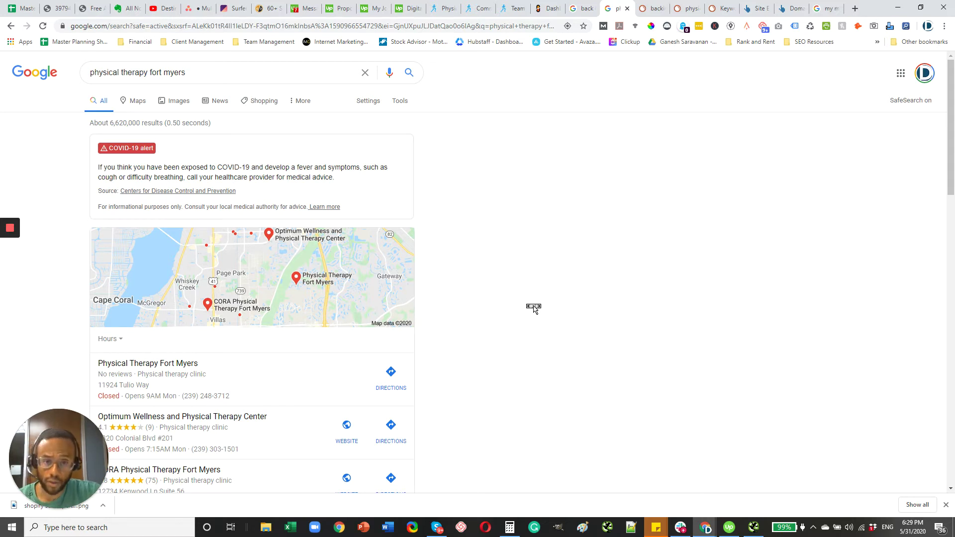
- Open the Ahrefs Site Explorer overview of backinmotionsspt.com and enlarge the page to inspect the organic traffic graph
click(765, 11)
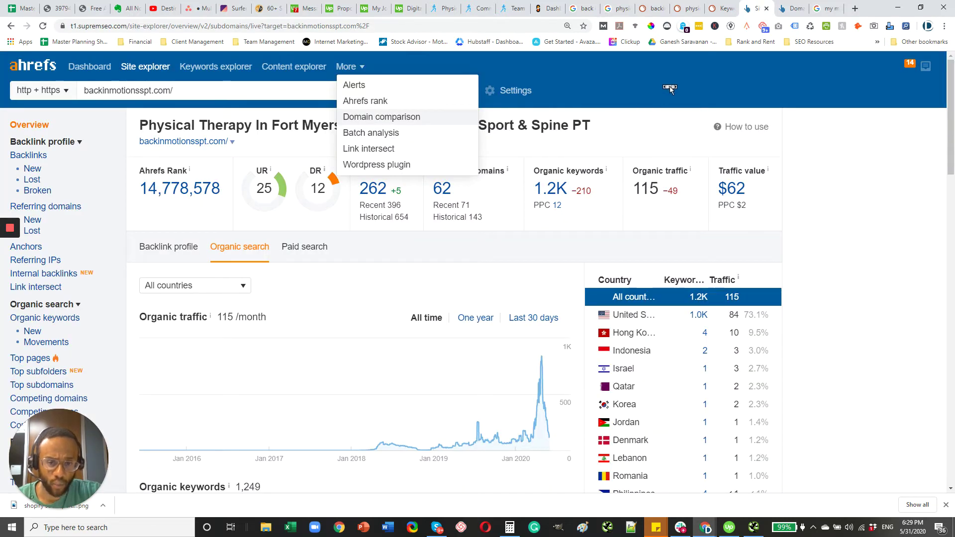
scroll(528, 269, down, 2)
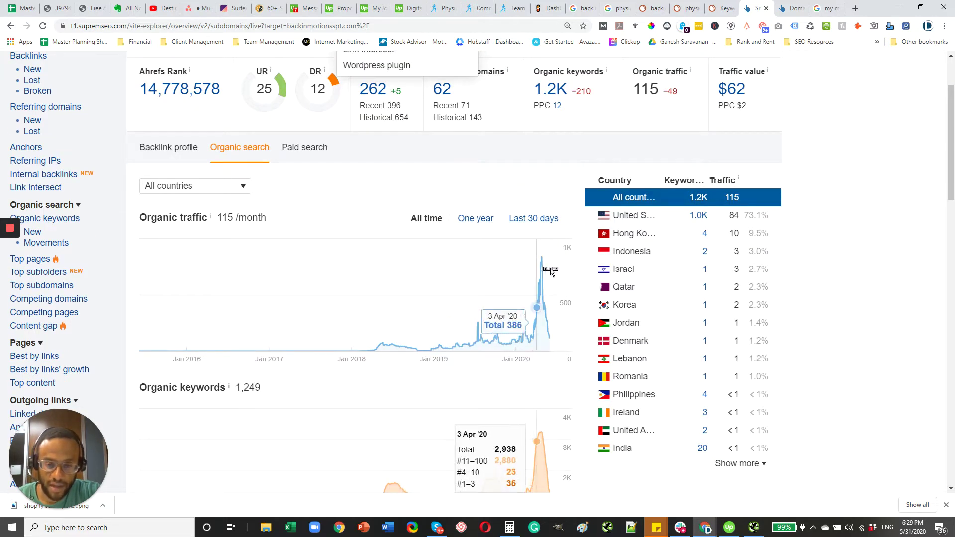
scroll(552, 272, down, 1)
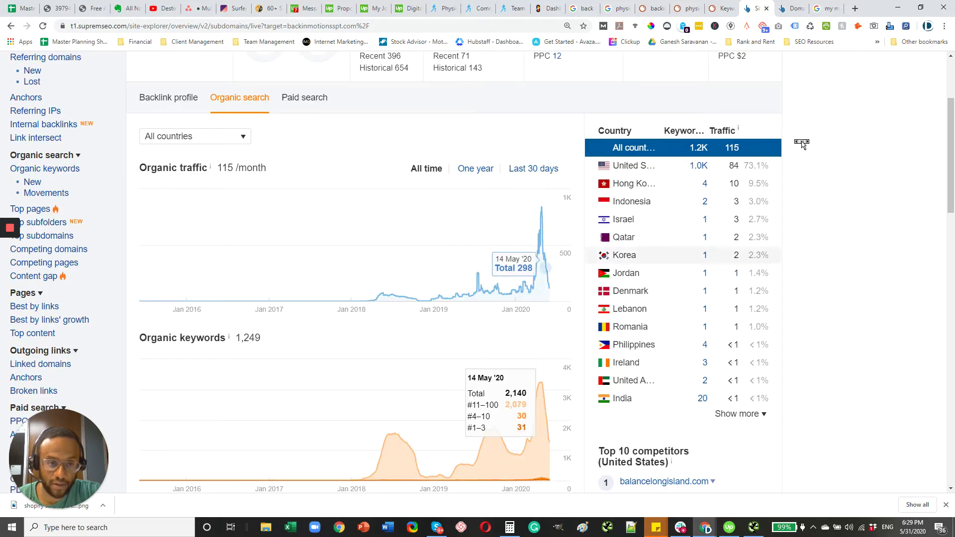
click(943, 25)
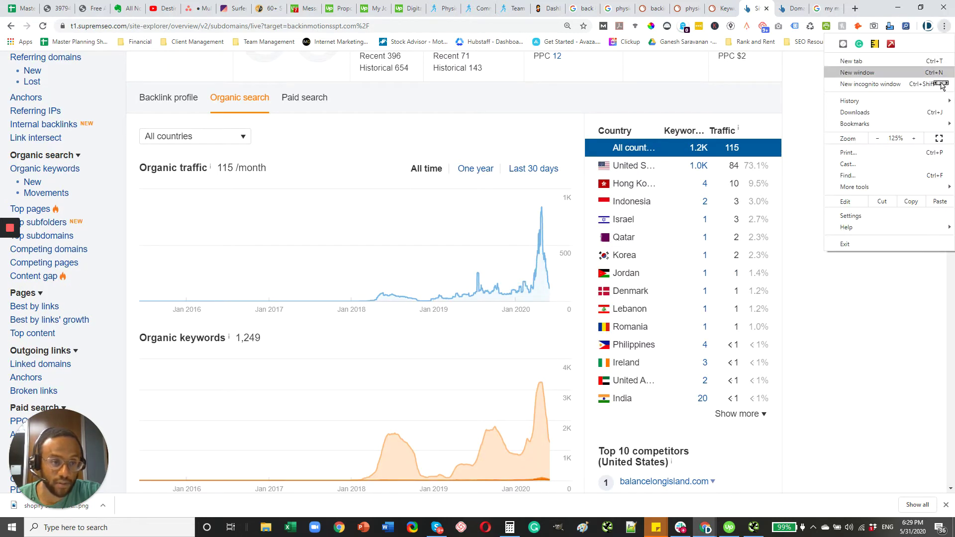
click(922, 139)
click(640, 124)
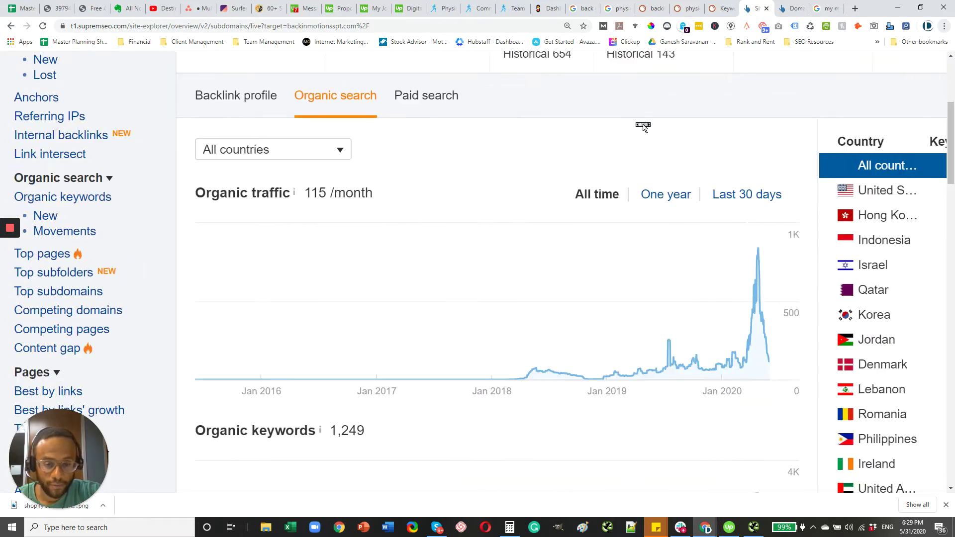
- Inspect the recent peak and decline in the organic traffic and organic keywords graphs of backinmotionsspt.com
scroll(765, 223, down, 1)
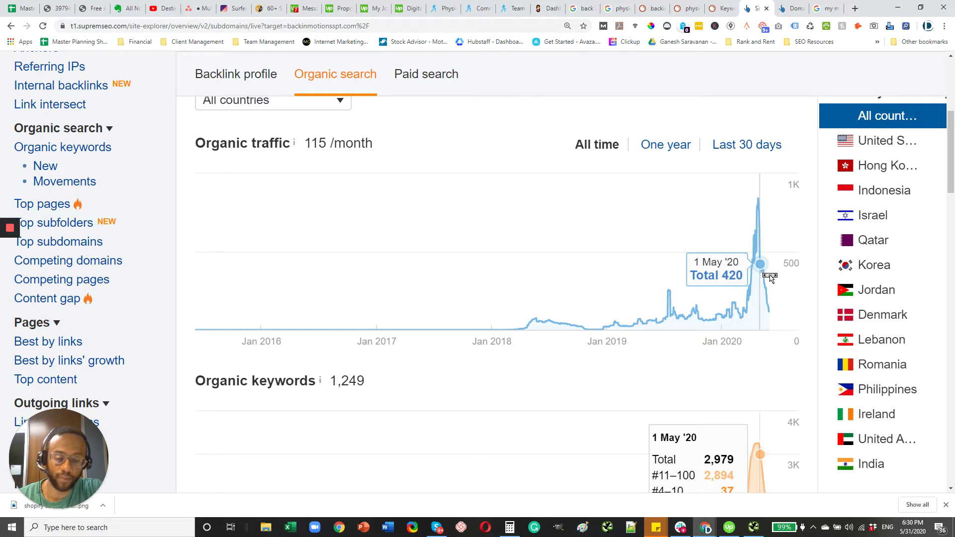
scroll(775, 284, down, 3)
scroll(776, 284, down, 3)
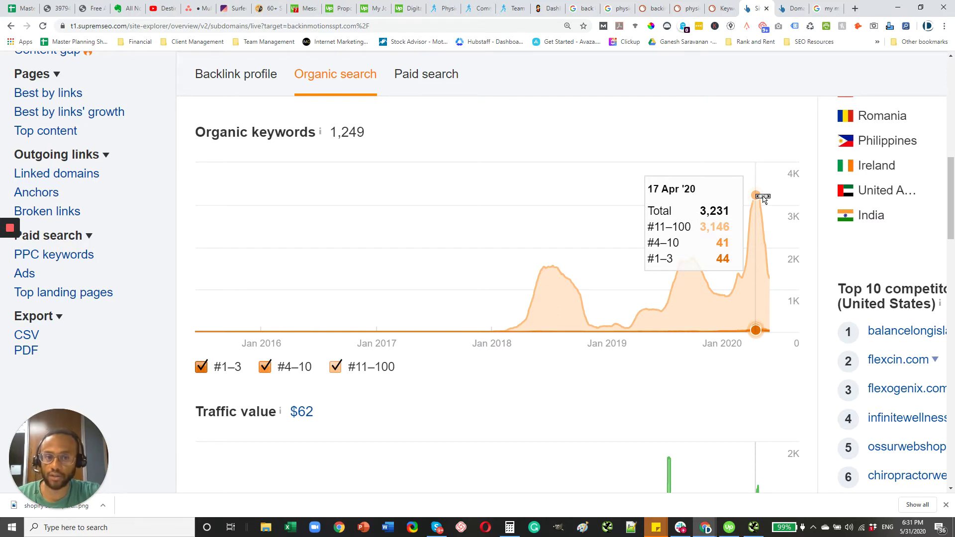
- Look through the Back In Motion website's home page, its Tennis & Golfer's Elbow article and its team page
click(448, 9)
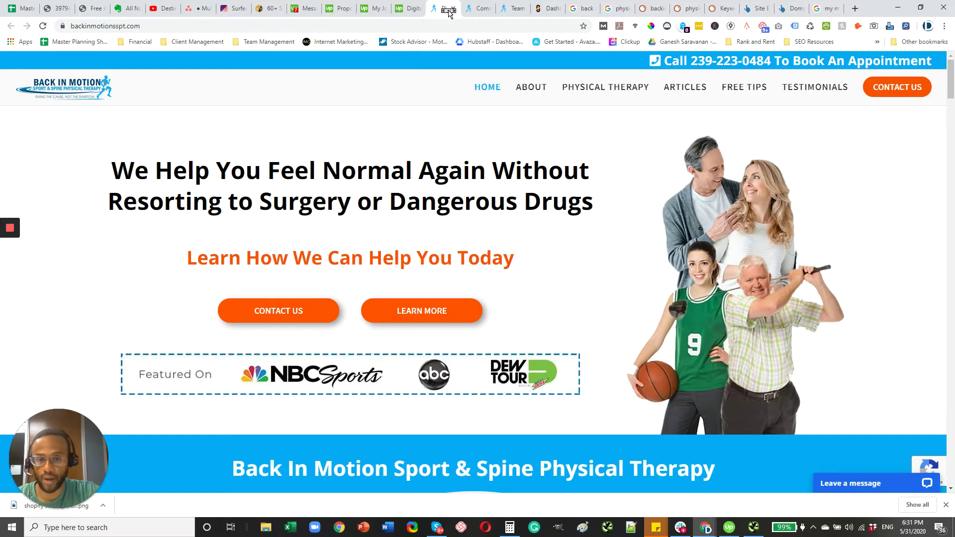
click(480, 9)
scroll(500, 225, down, 1)
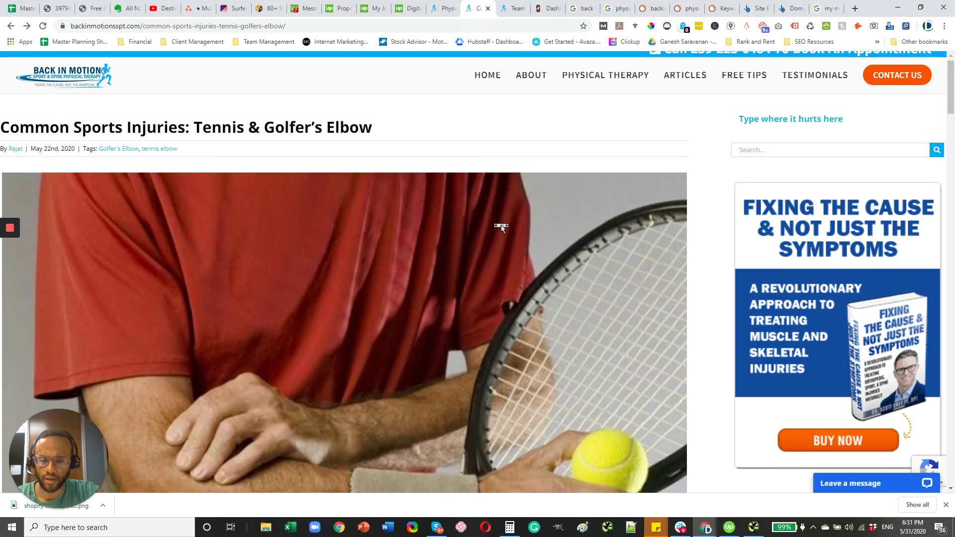
scroll(500, 225, down, 10)
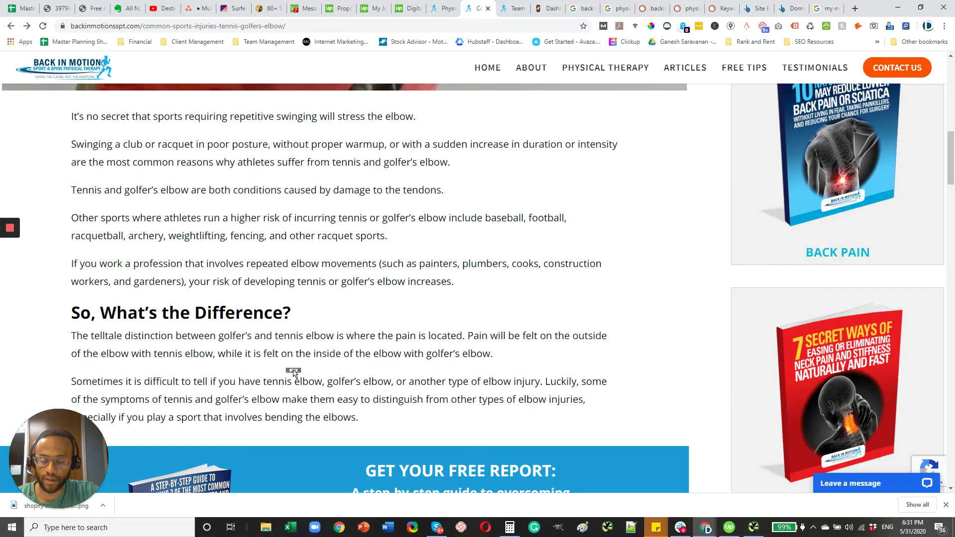
scroll(293, 372, up, 10)
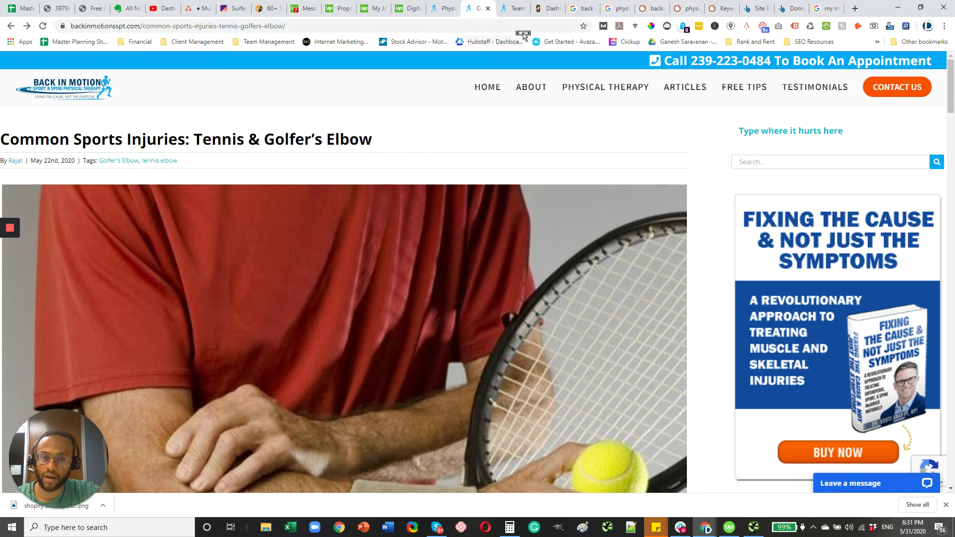
click(521, 9)
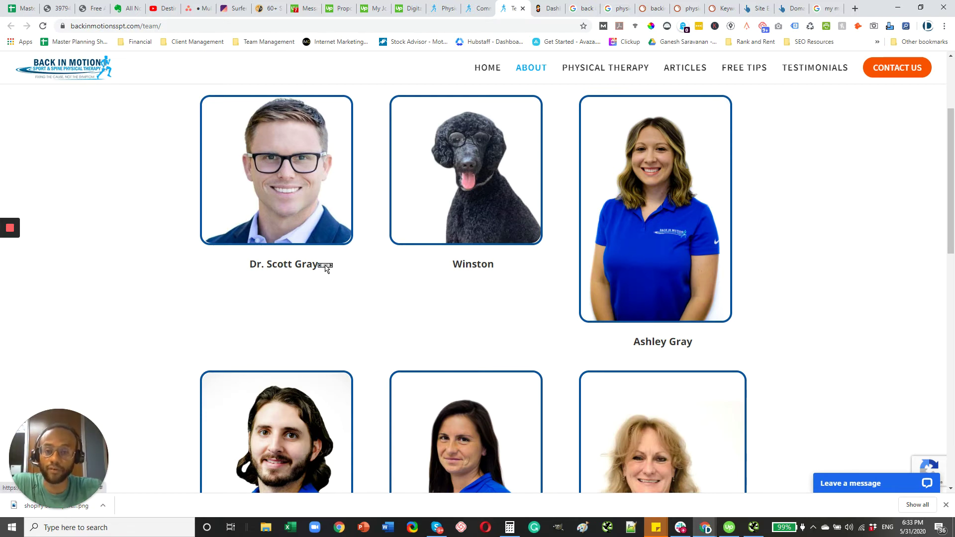
- Compare the domain ratings and referring domains of backinmotionsspt.com and its competitors in the Ahrefs Quick Batch Analysis results
drag(326, 268, 667, 142)
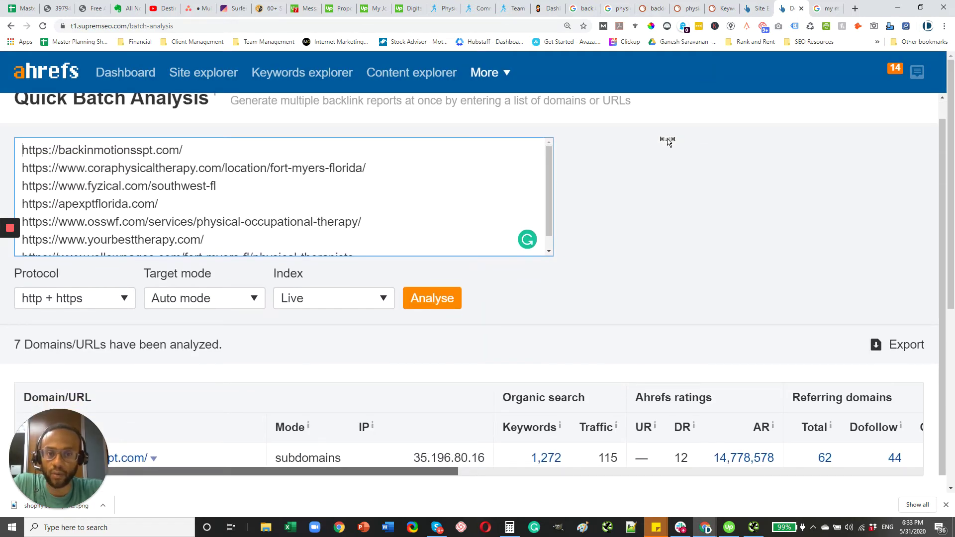
drag(667, 142, 784, 324)
scroll(855, 238, down, 1)
scroll(783, 323, down, 5)
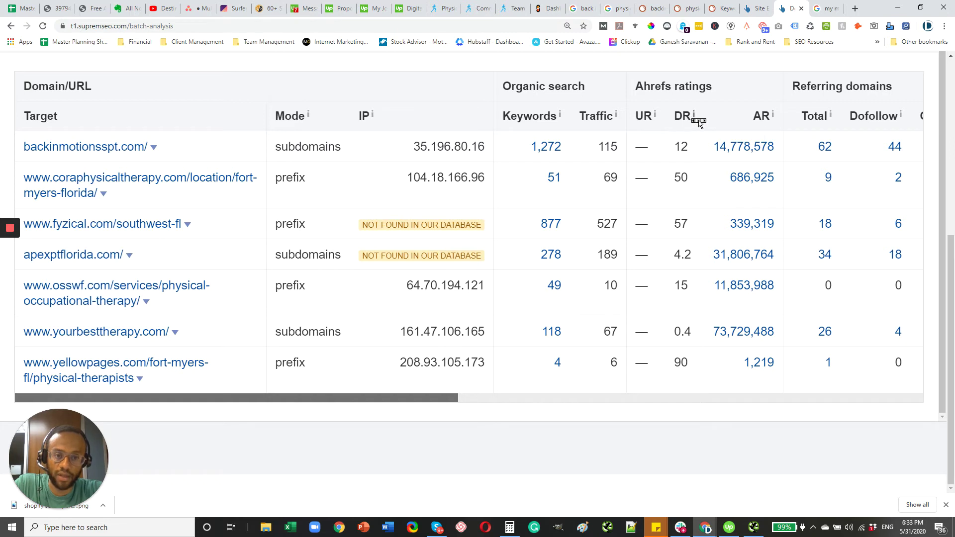
mouse_move(697, 122)
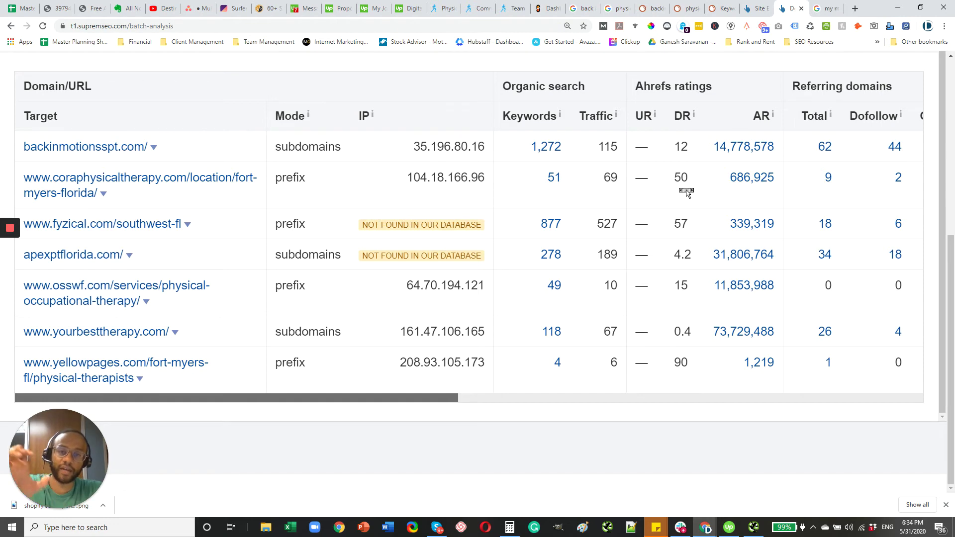
- Revisit the Tennis & Golfer's Elbow article, the Ahrefs organic keywords graph and the batch analysis table
click(487, 8)
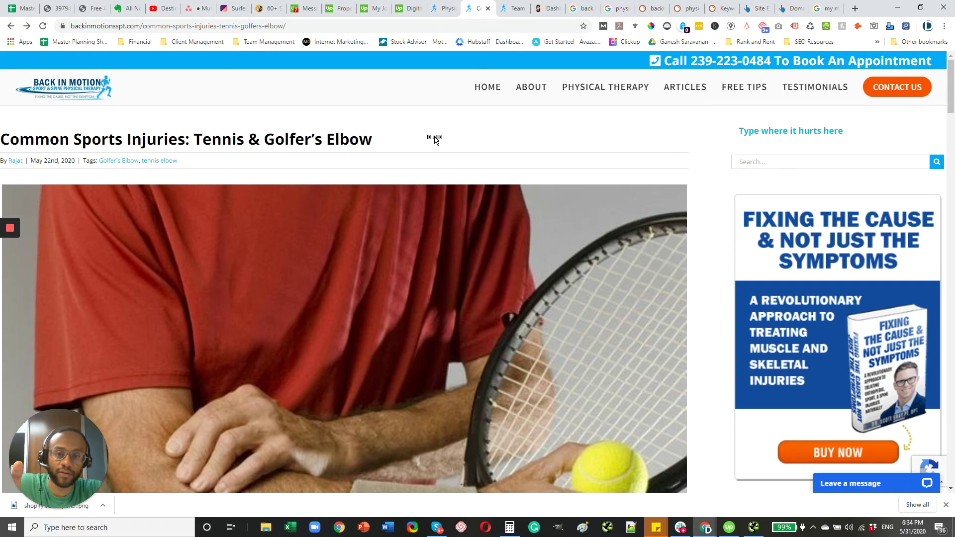
click(757, 8)
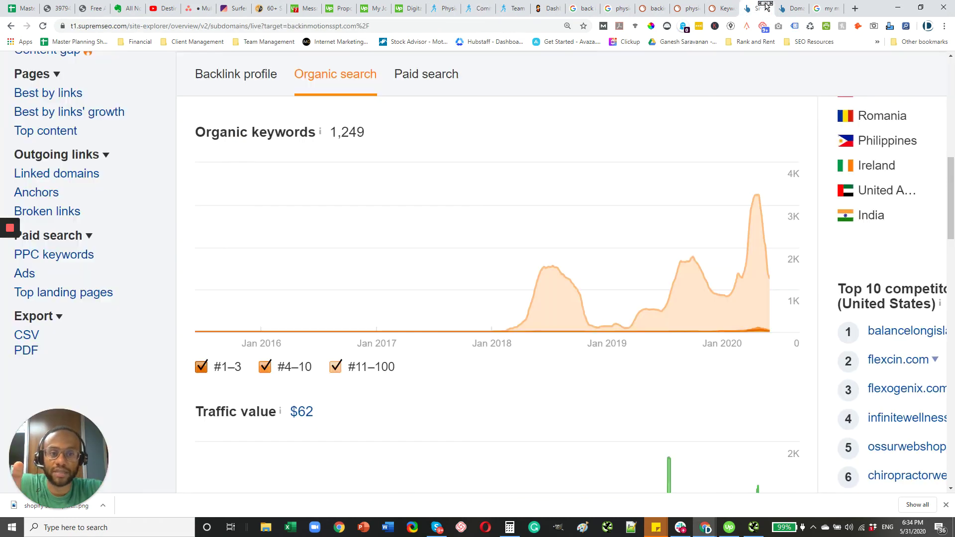
click(779, 6)
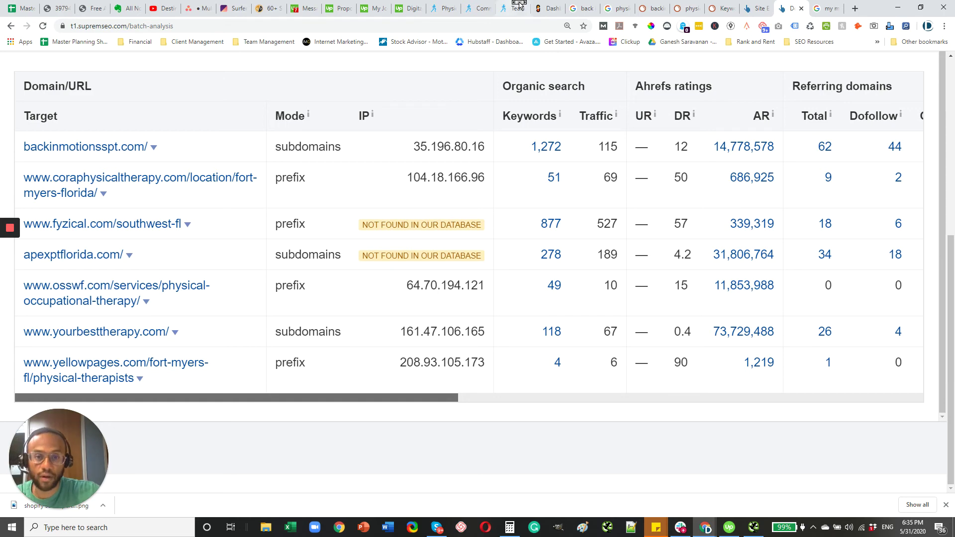
- Review the Tennis & Golfer's Elbow article's body text and its free report offer
click(491, 5)
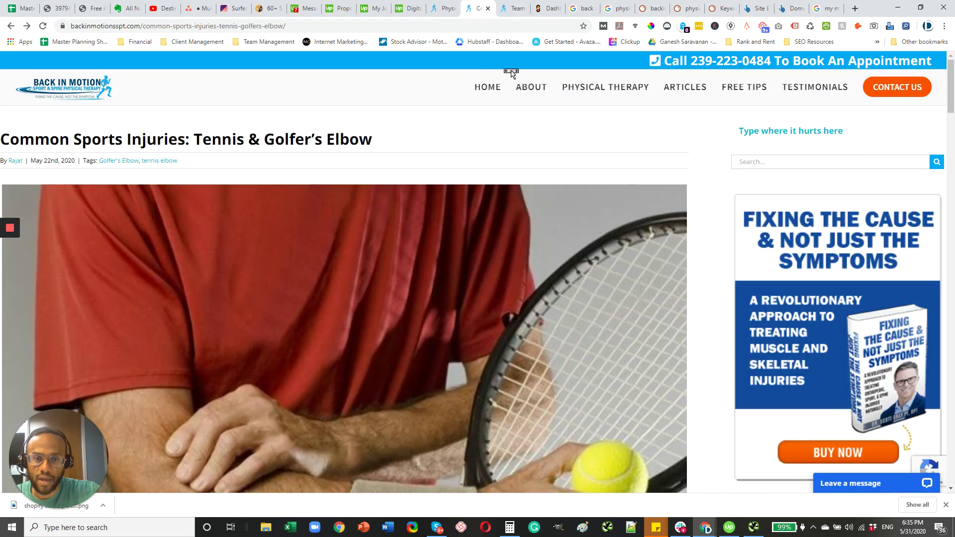
mouse_move(593, 89)
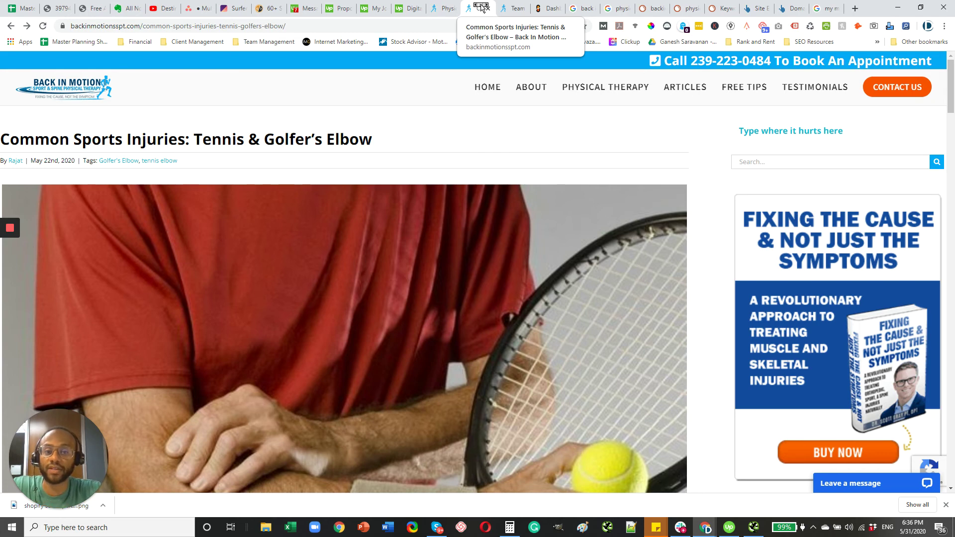
mouse_move(637, 91)
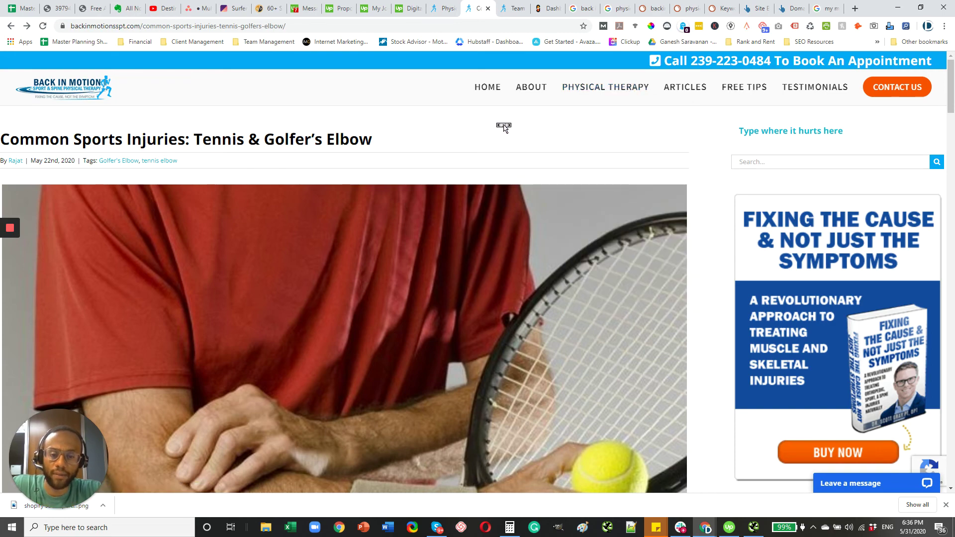
scroll(503, 128, down, 15)
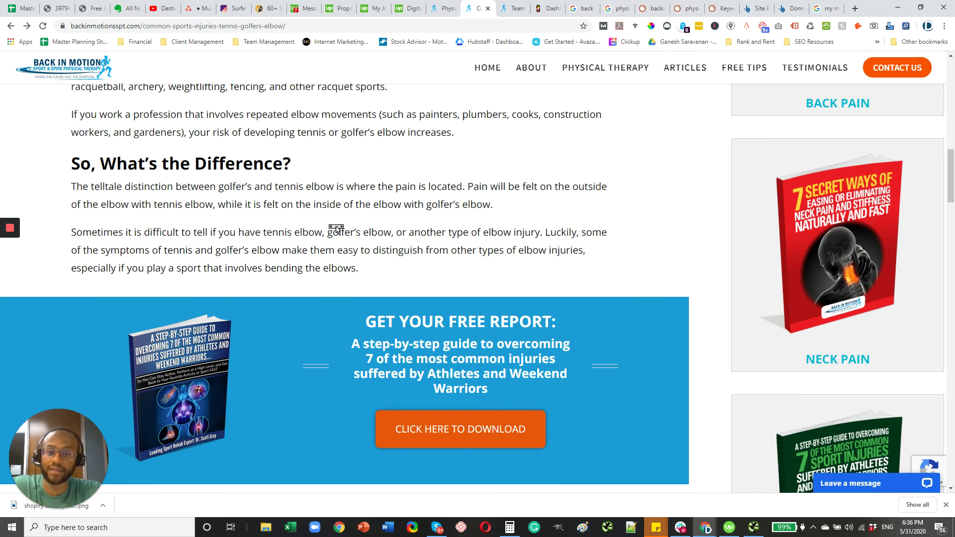
scroll(386, 175, up, 15)
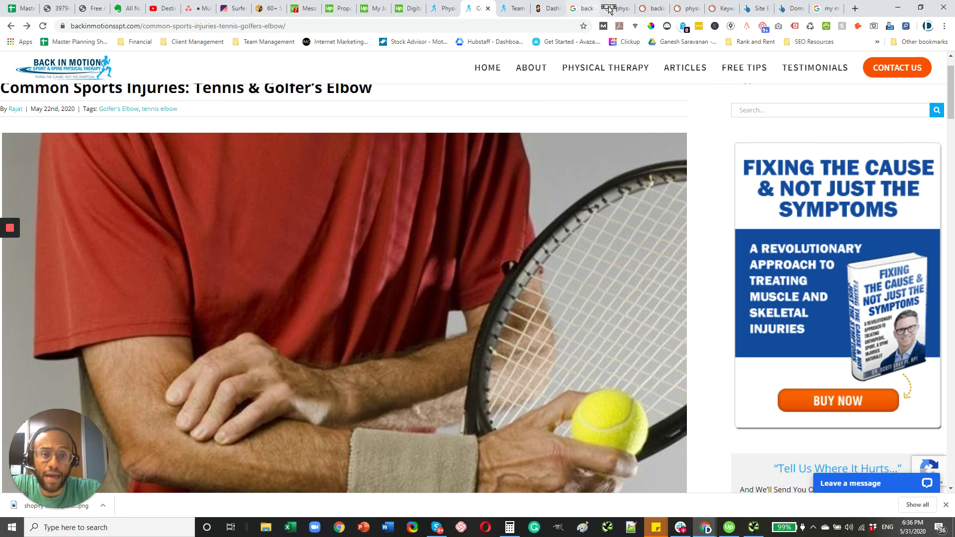
- Open the Semrush Organic Research positions report for backinmotionsspt.com and inspect the daily values in the Organic Keywords Trend chart
click(657, 8)
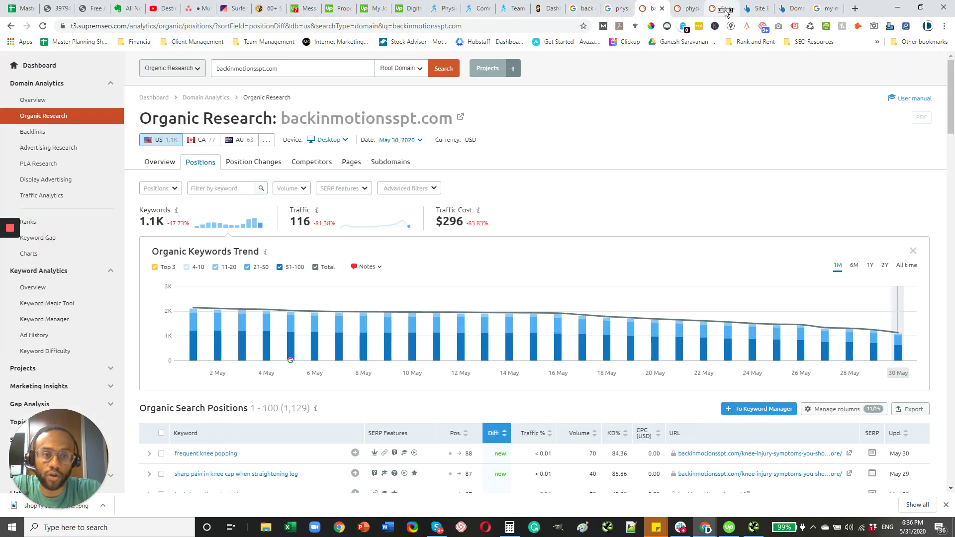
click(721, 8)
click(693, 10)
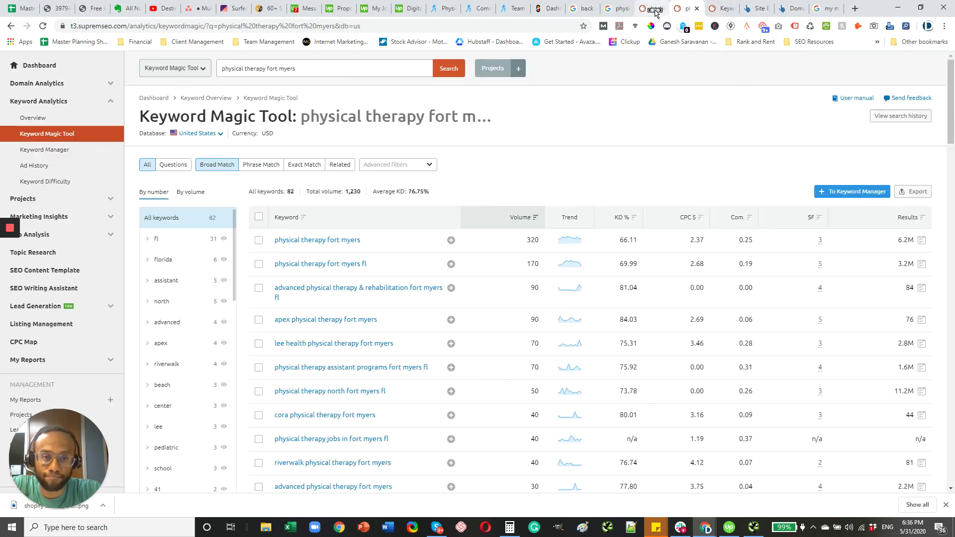
click(658, 10)
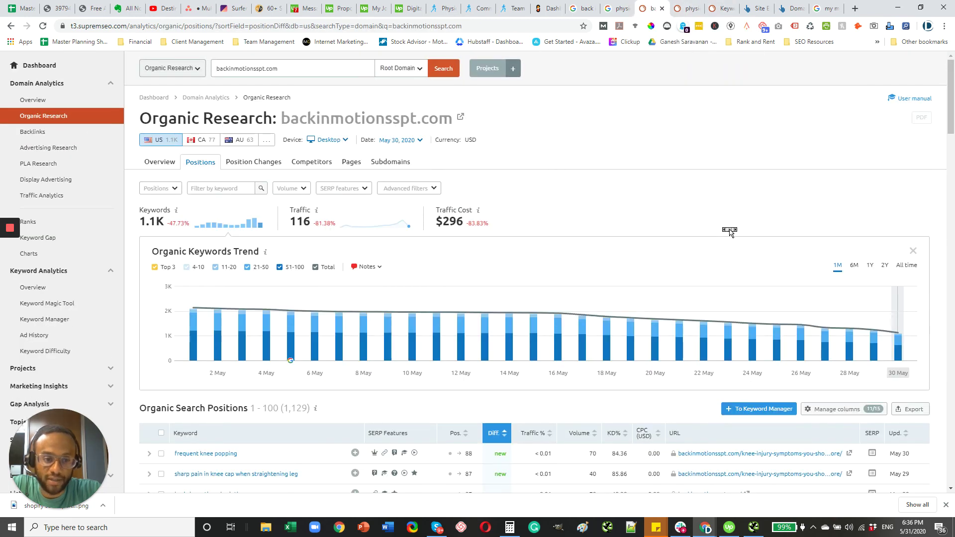
mouse_move(194, 313)
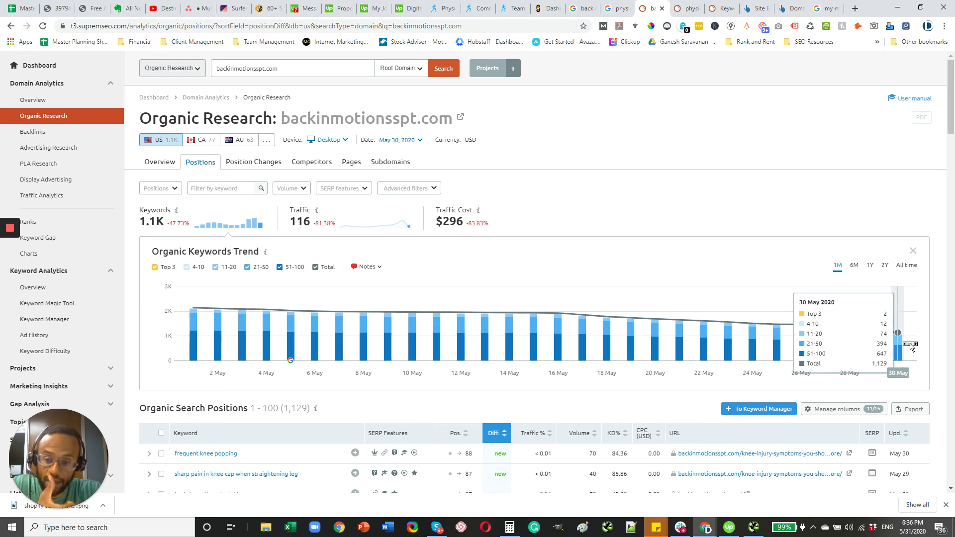
- Read through the Organic Search Positions list to examine which keywords lost ranking positions and their landing pages
scroll(672, 334, down, 3)
scroll(672, 335, down, 3)
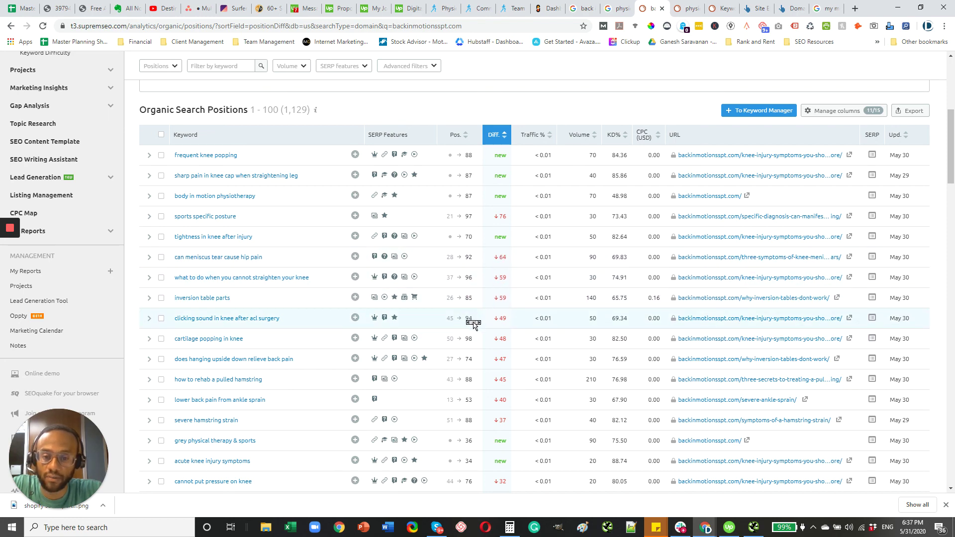
scroll(466, 353, down, 1)
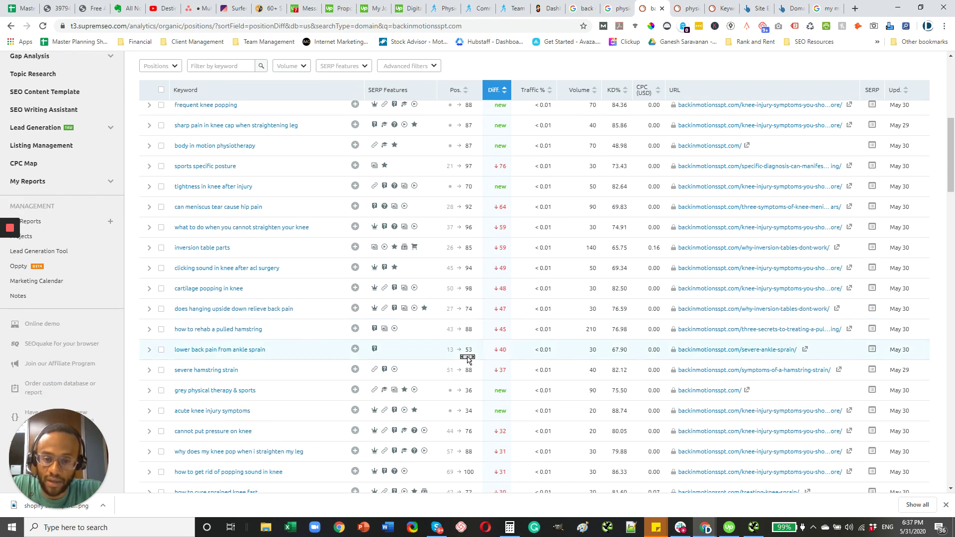
scroll(468, 358, down, 3)
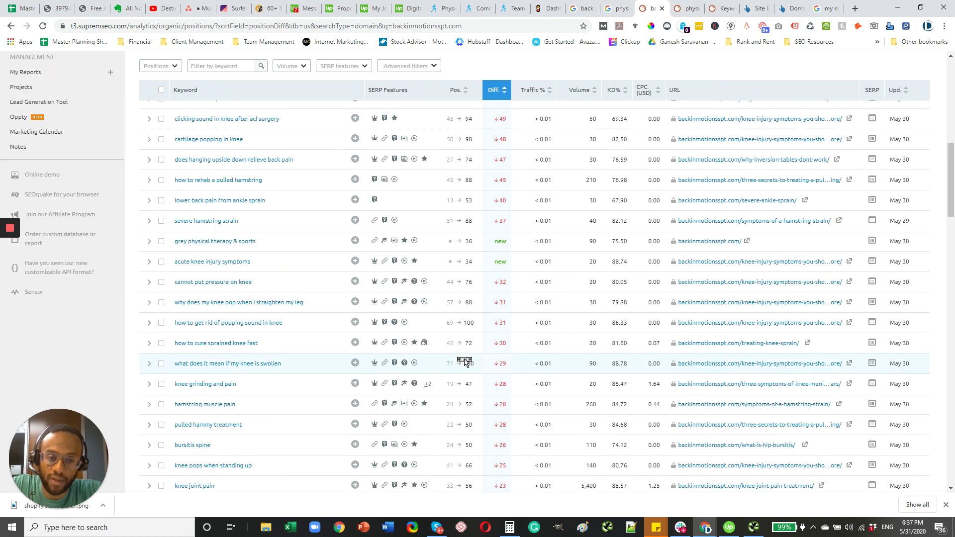